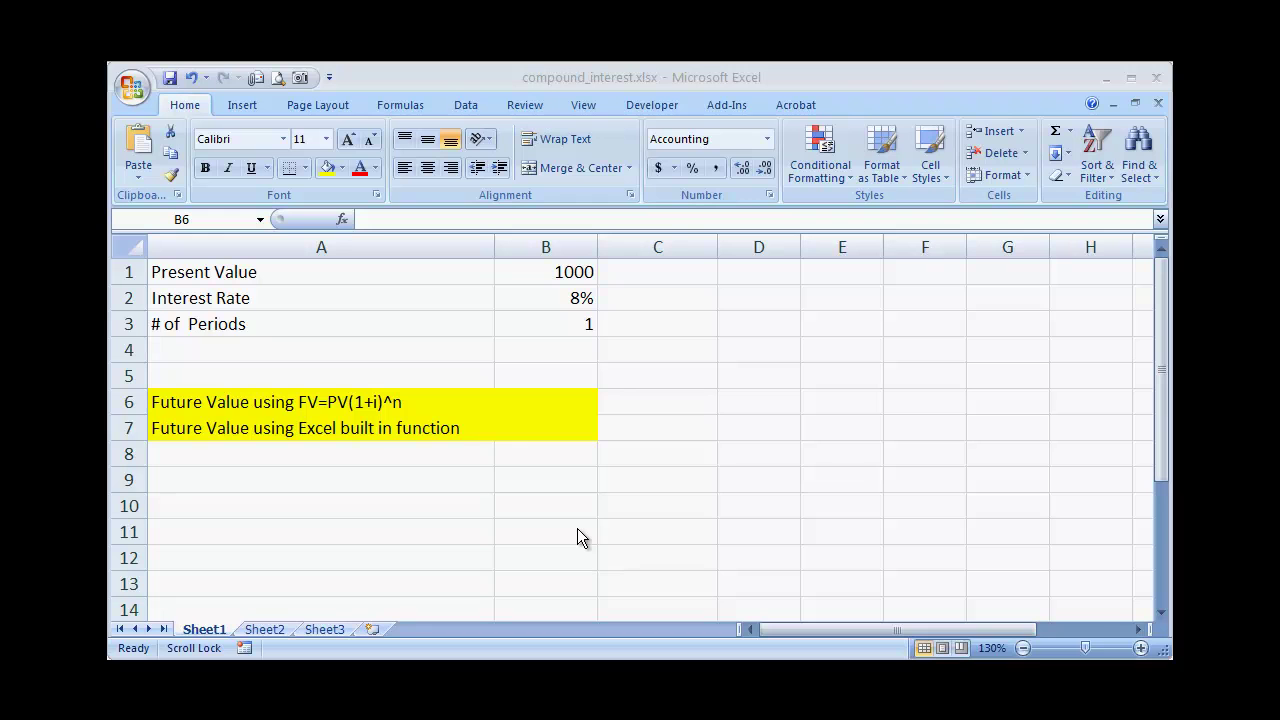
Step: Enter =B1*(1+B2)^B3 in B6, giving a future value of $1,080.00
{"action": "left_click", "coordinate": [452, 402]}
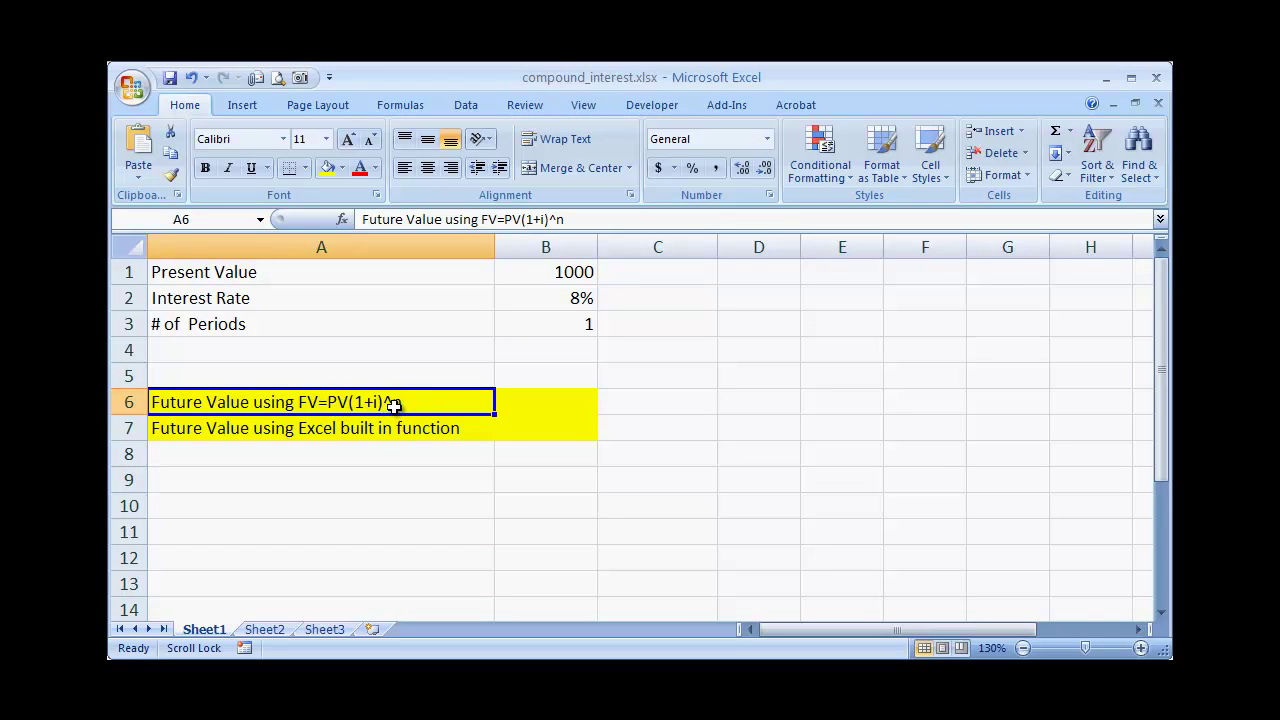
{"action": "left_click", "coordinate": [510, 403]}
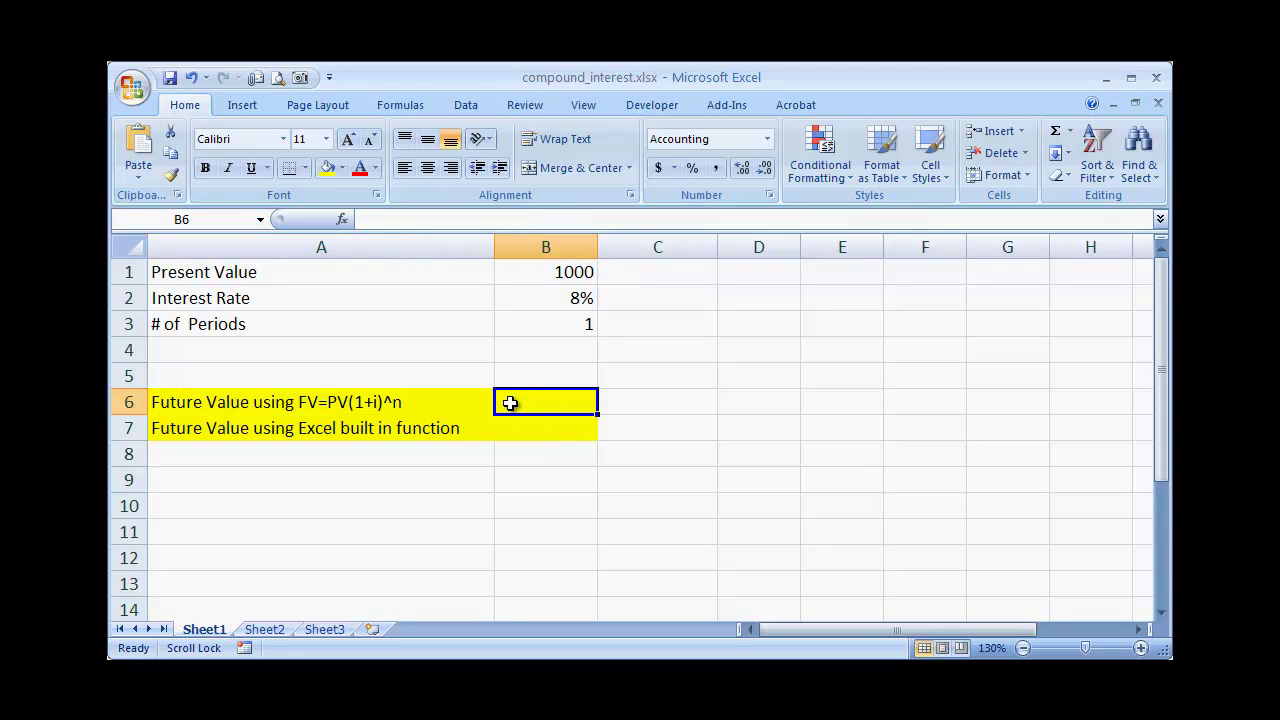
{"action": "type", "text": "="}
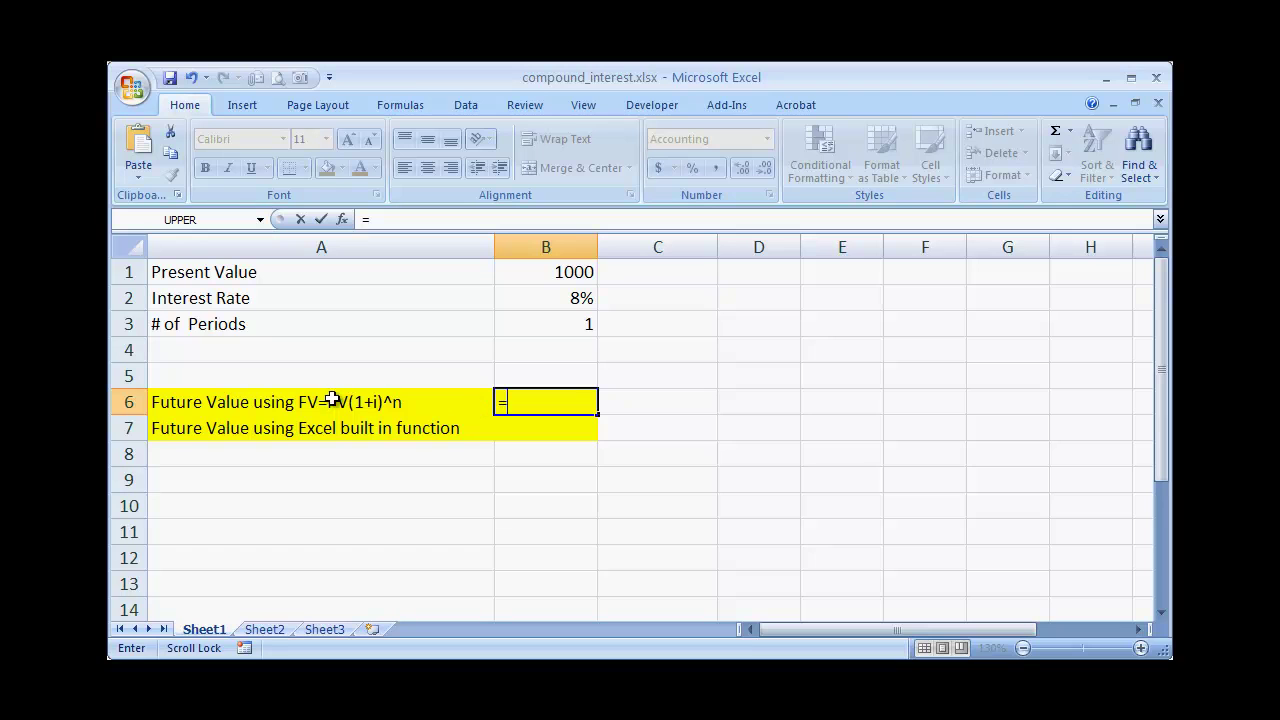
{"action": "left_click", "coordinate": [563, 272]}
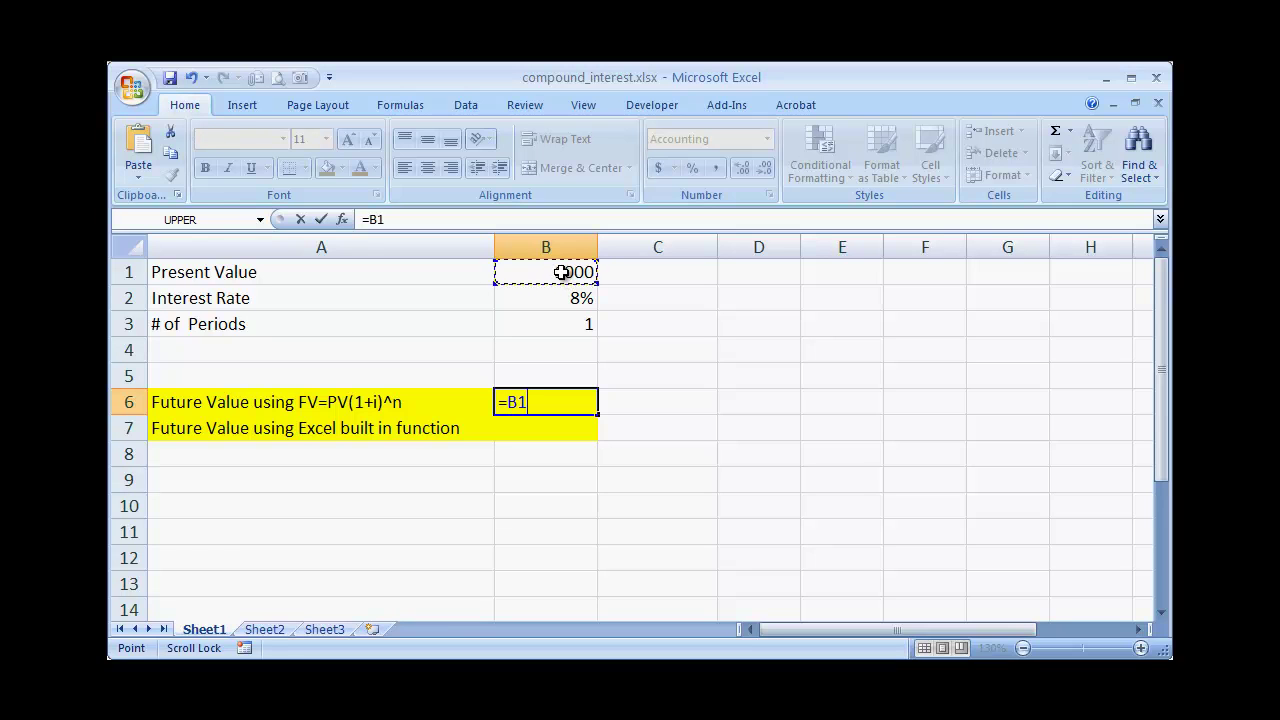
{"action": "type", "text": "*(1"}
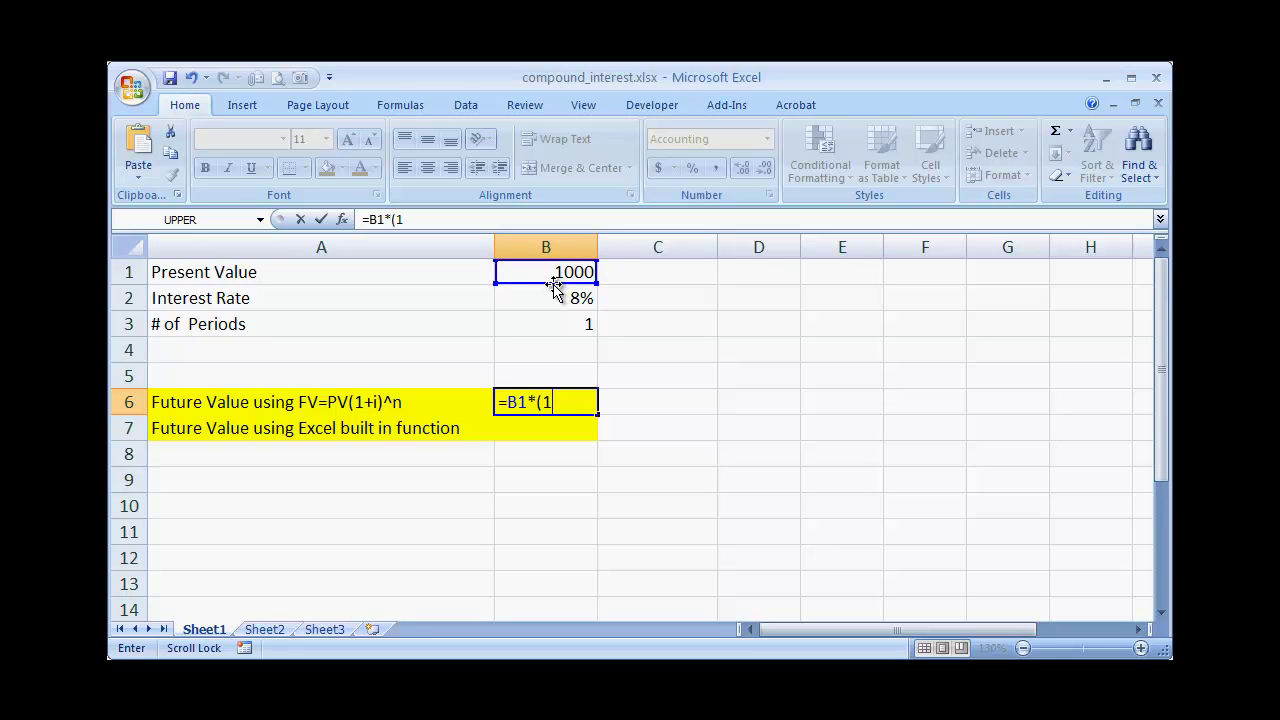
{"action": "type", "text": "+"}
{"action": "left_click", "coordinate": [555, 300]}
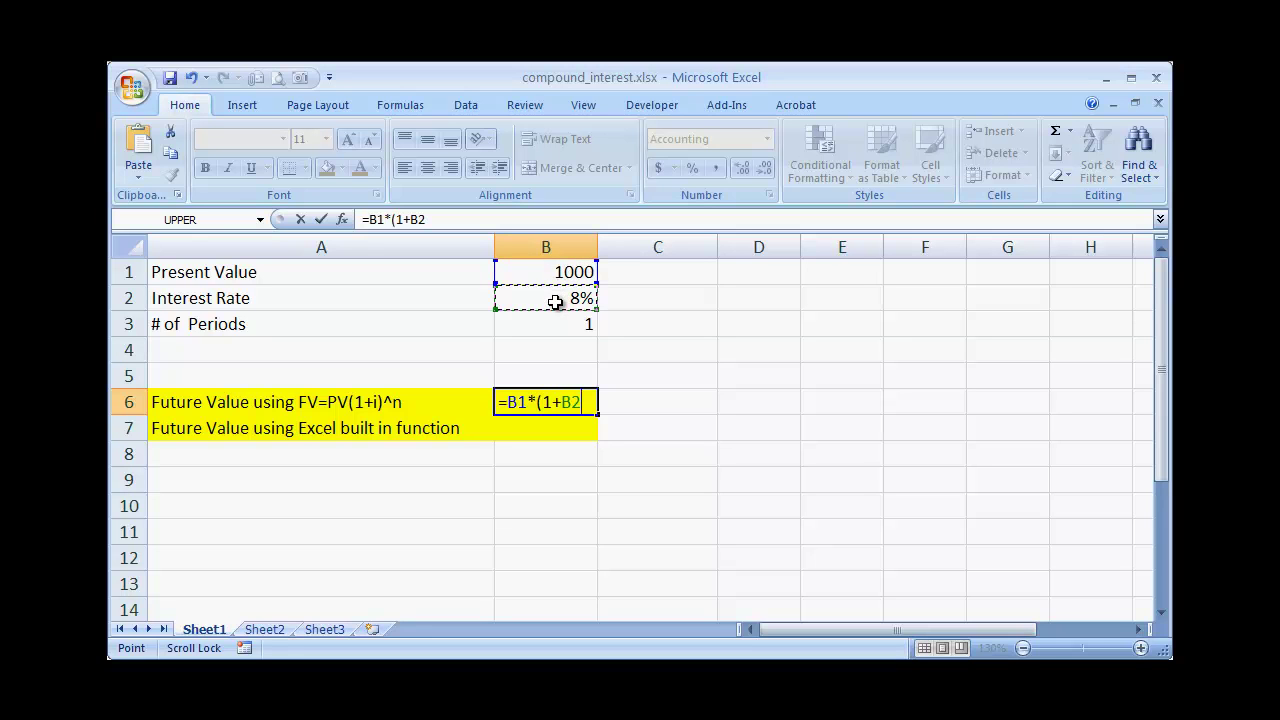
{"action": "type", "text": ")"}
{"action": "type", "text": "^"}
{"action": "left_click", "coordinate": [549, 325]}
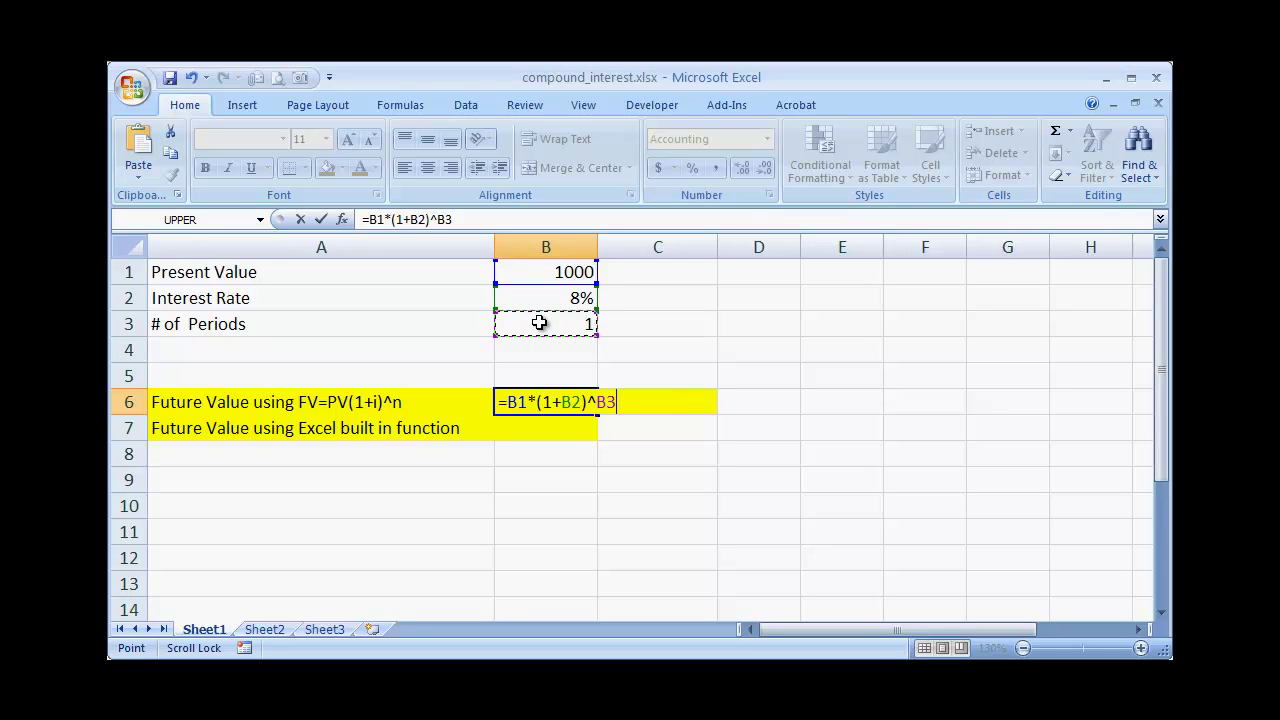
{"action": "key", "text": "Return"}
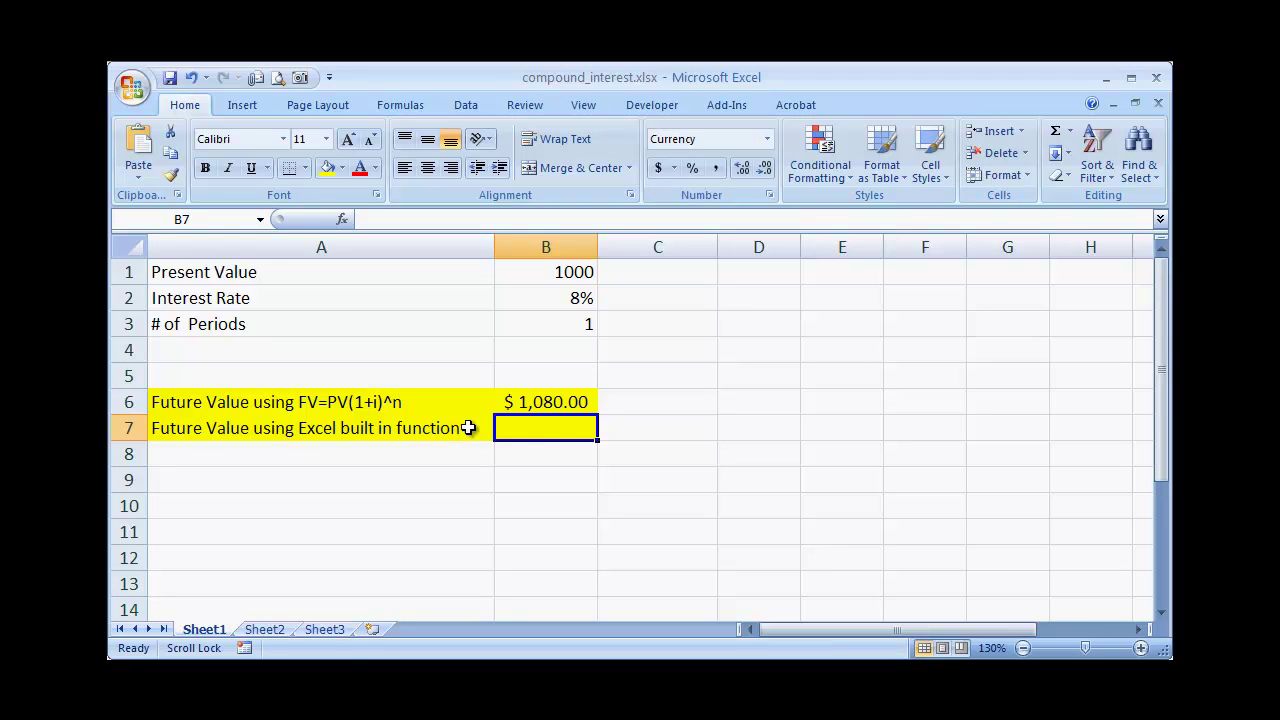
Step: Insert the FV function into B7 via function search to reach its argument dialog
{"action": "type", "text": "="}
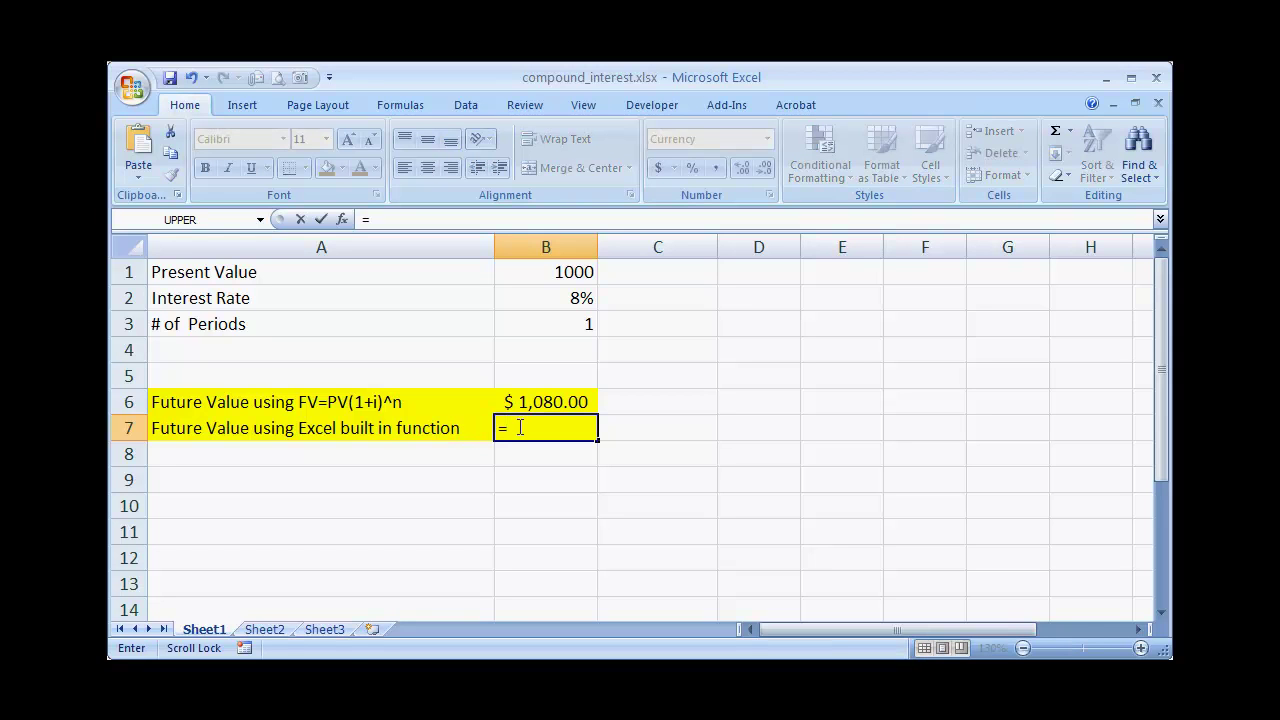
{"action": "type", "text": "fv"}
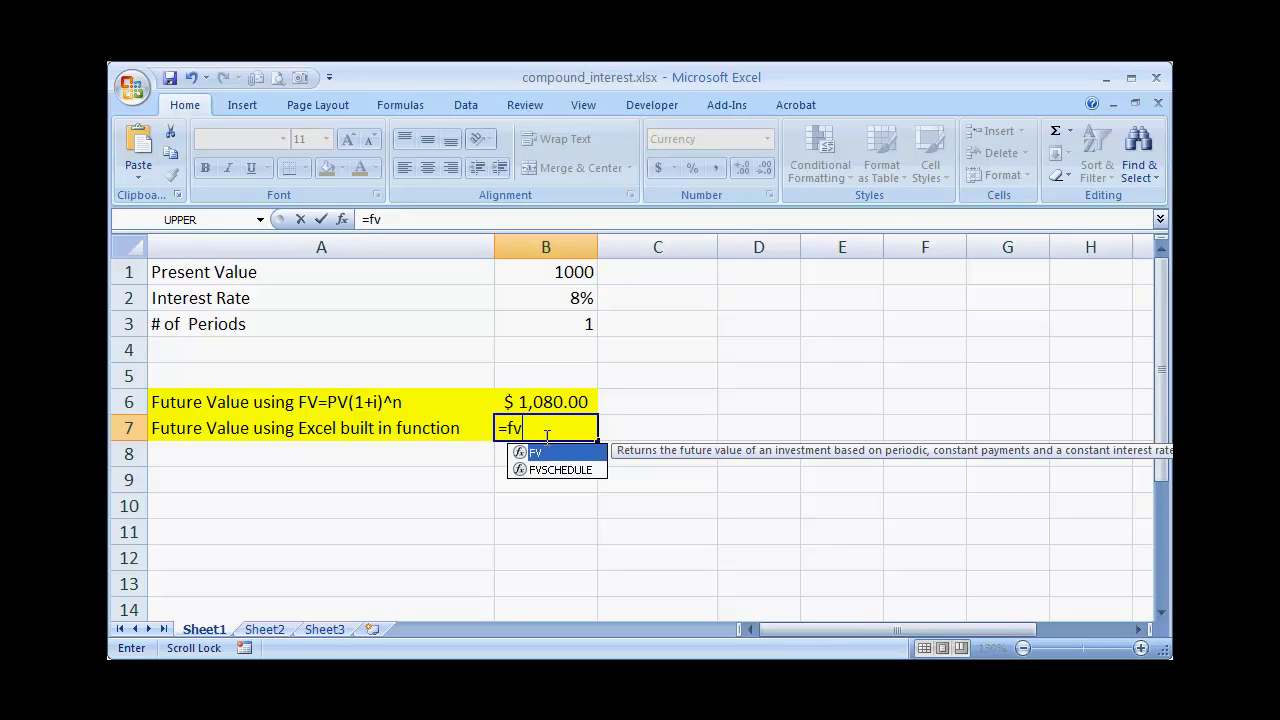
{"action": "left_click", "coordinate": [345, 220]}
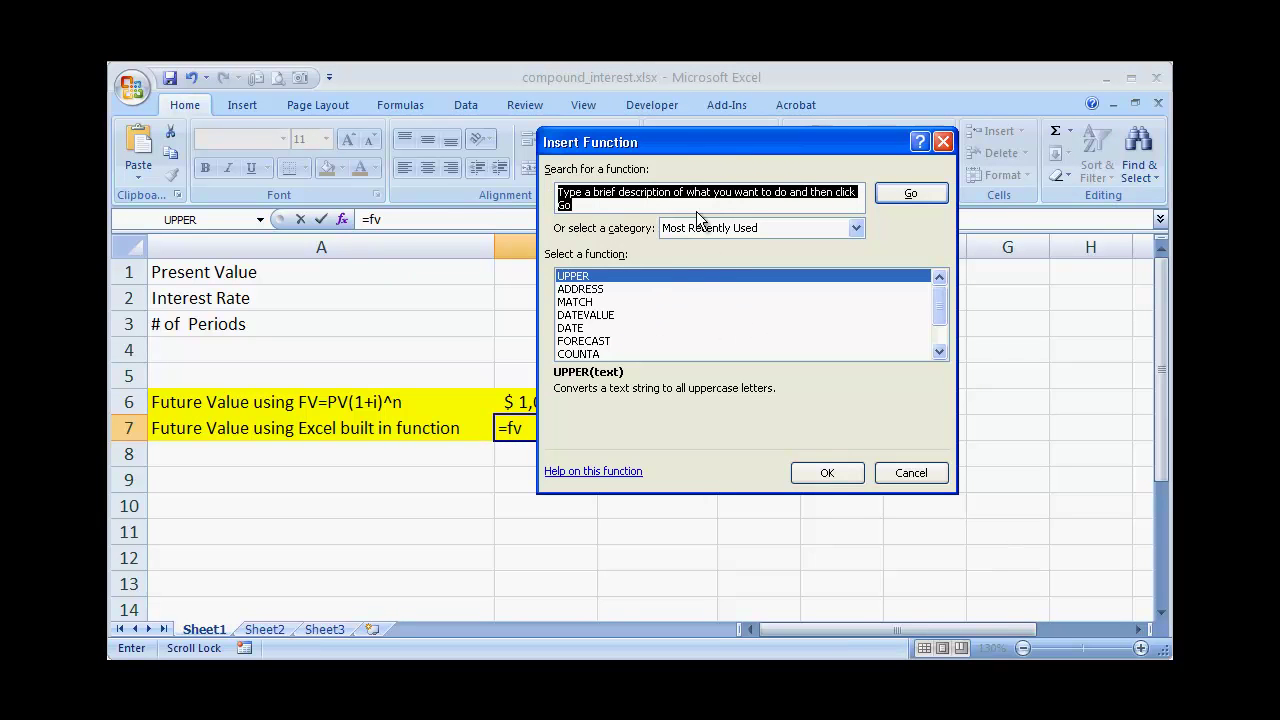
{"action": "type", "text": "fv"}
{"action": "key", "text": "Return"}
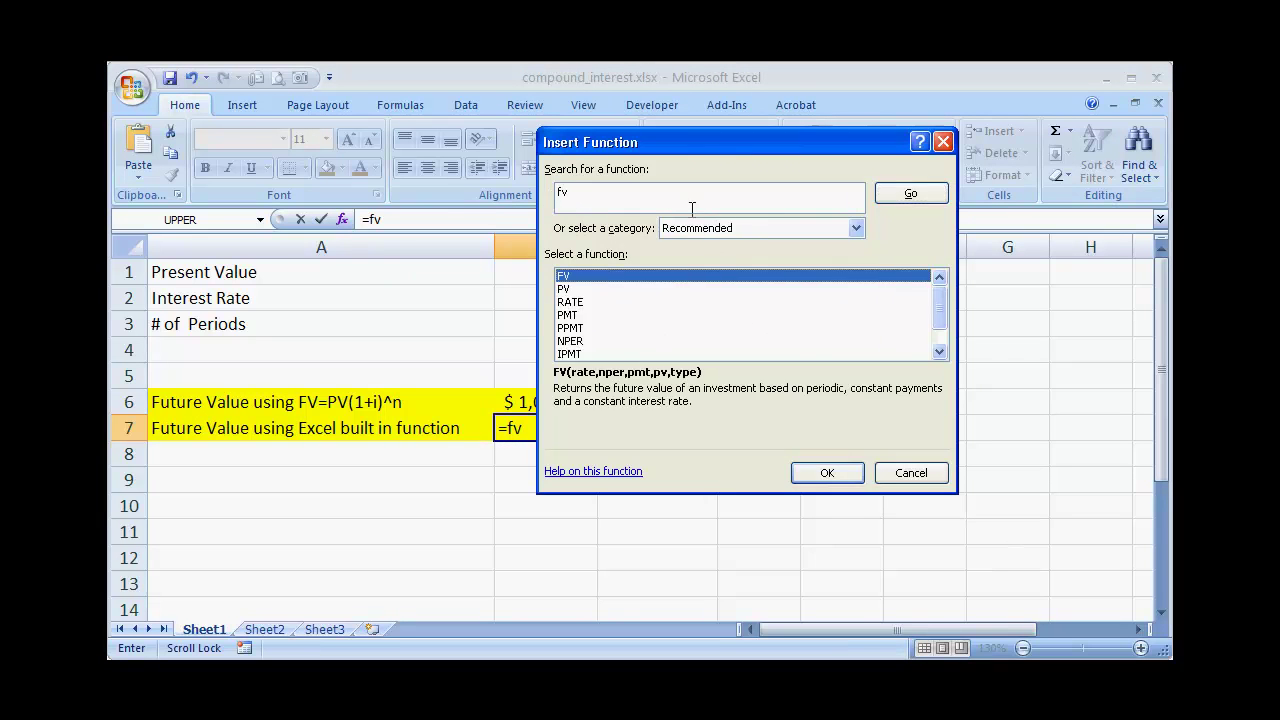
{"action": "double_click", "coordinate": [584, 277]}
{"action": "left_click_drag", "start_coordinate": [590, 151], "coordinate": [700, 324]}
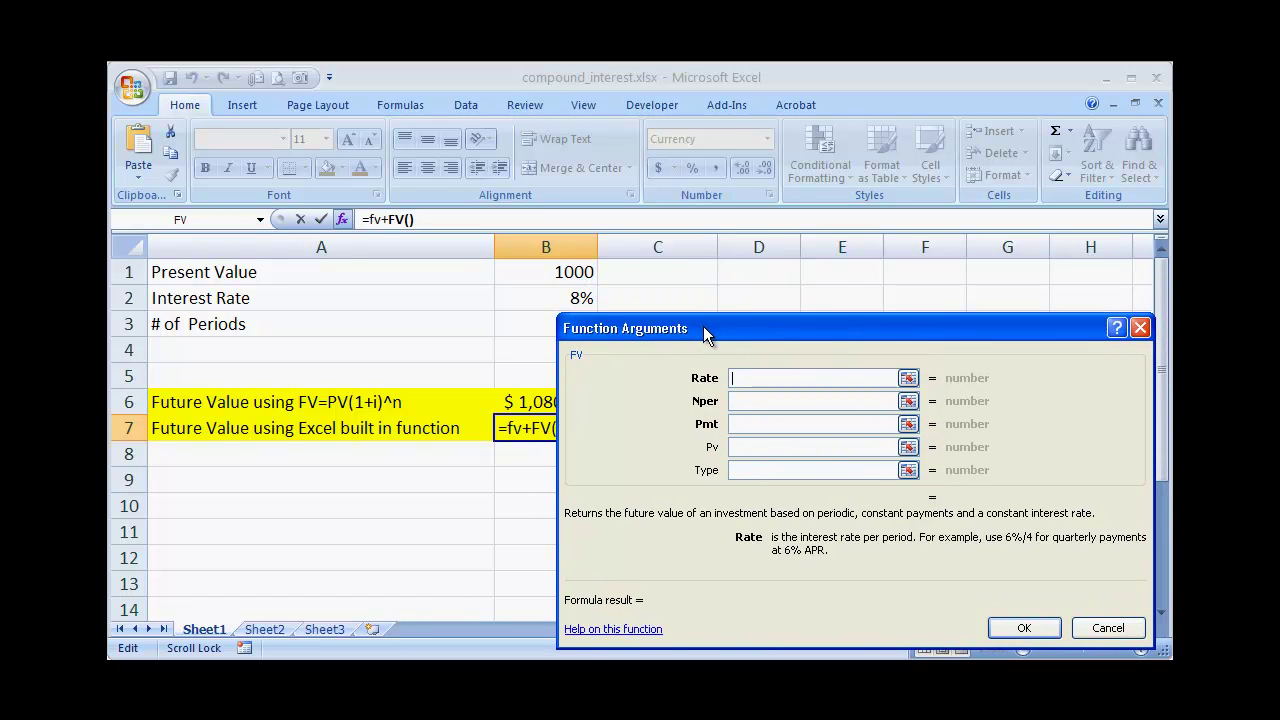
Step: Fill FV with Rate B2, Nper B3, blank Pmt and Pv -B1, previewing 1080
{"action": "left_click_drag", "start_coordinate": [1160, 650], "coordinate": [1250, 700]}
{"action": "left_click_drag", "start_coordinate": [886, 326], "coordinate": [946, 343]}
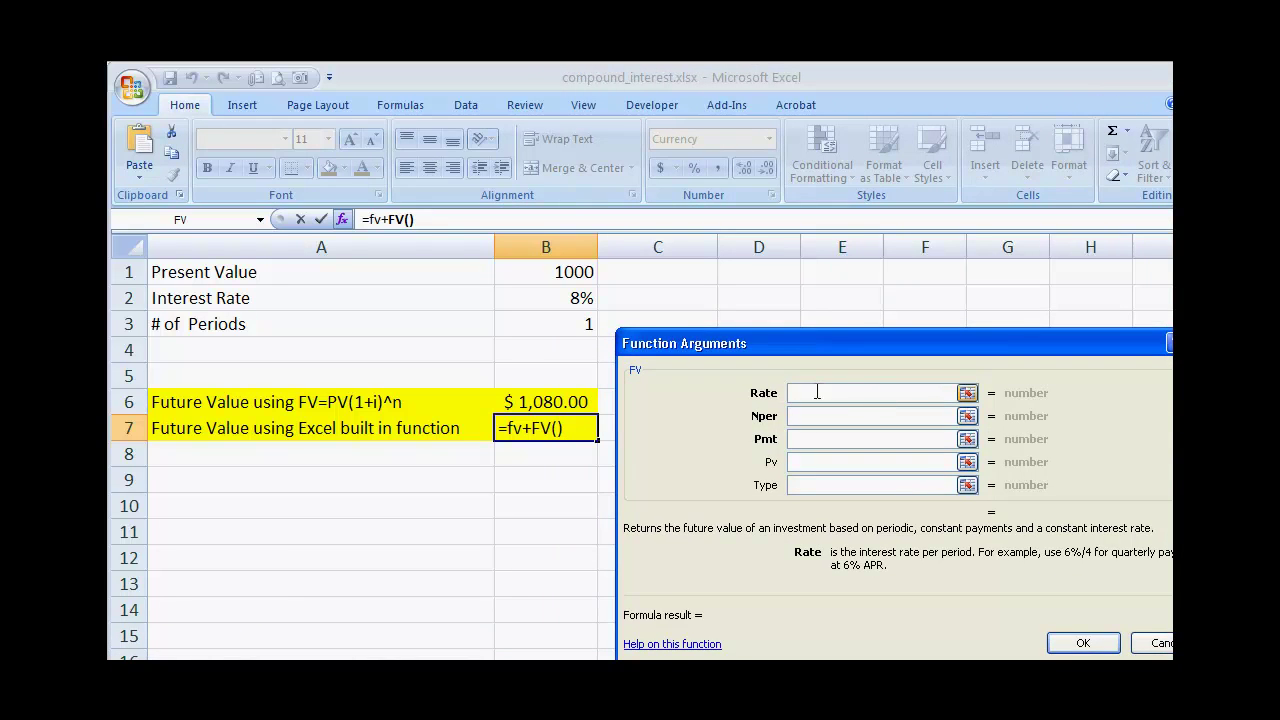
{"action": "left_click", "coordinate": [562, 300]}
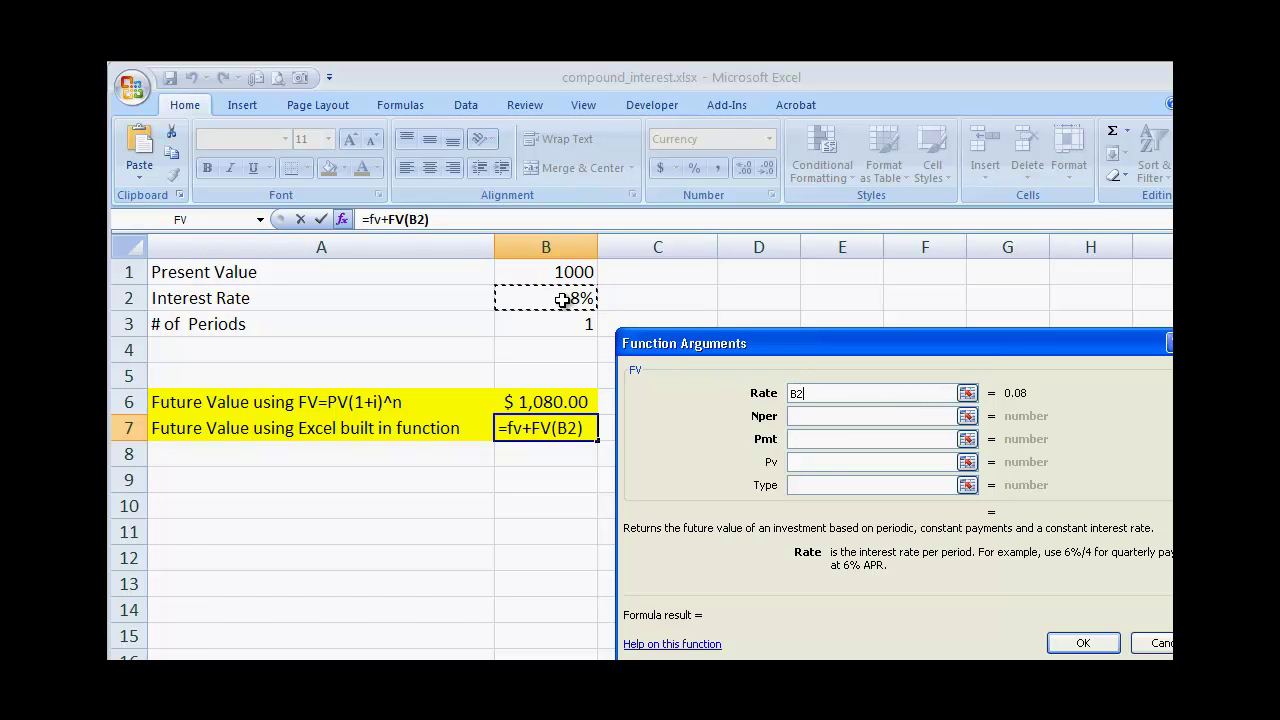
{"action": "left_click", "coordinate": [816, 415]}
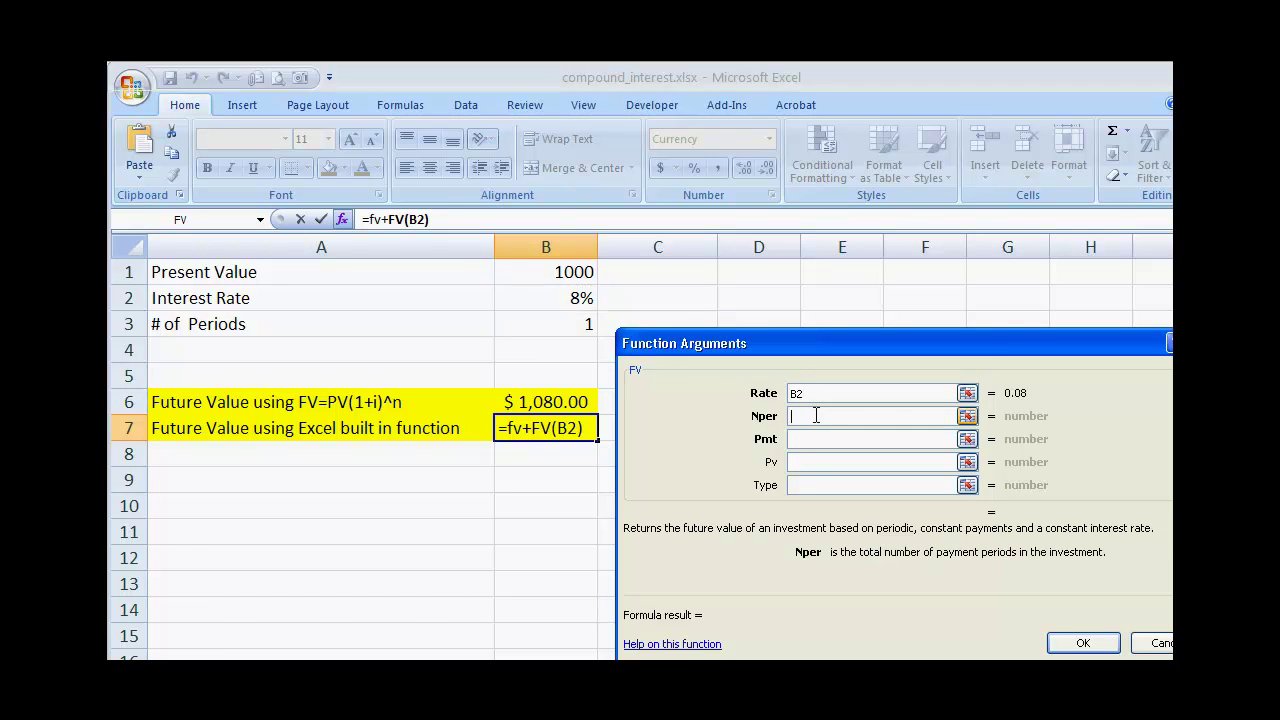
{"action": "left_click", "coordinate": [537, 323]}
{"action": "left_click", "coordinate": [814, 437]}
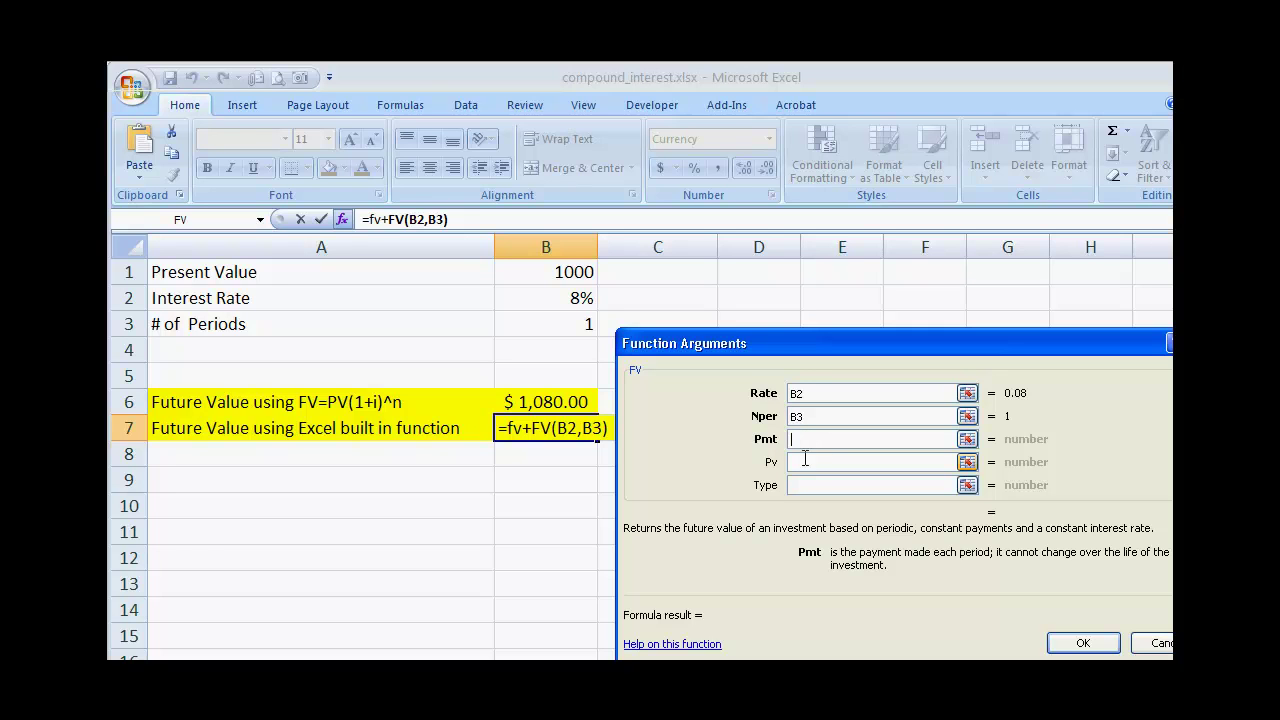
{"action": "left_click", "coordinate": [801, 462]}
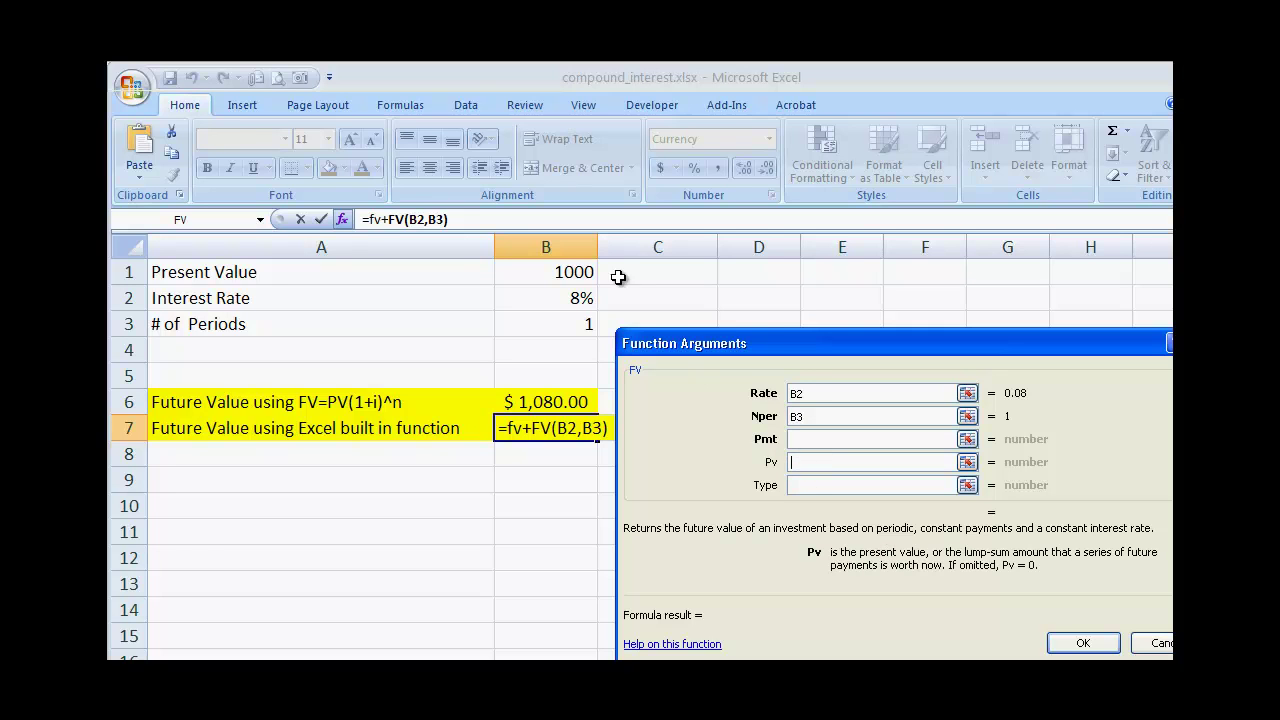
{"action": "left_click", "coordinate": [575, 272]}
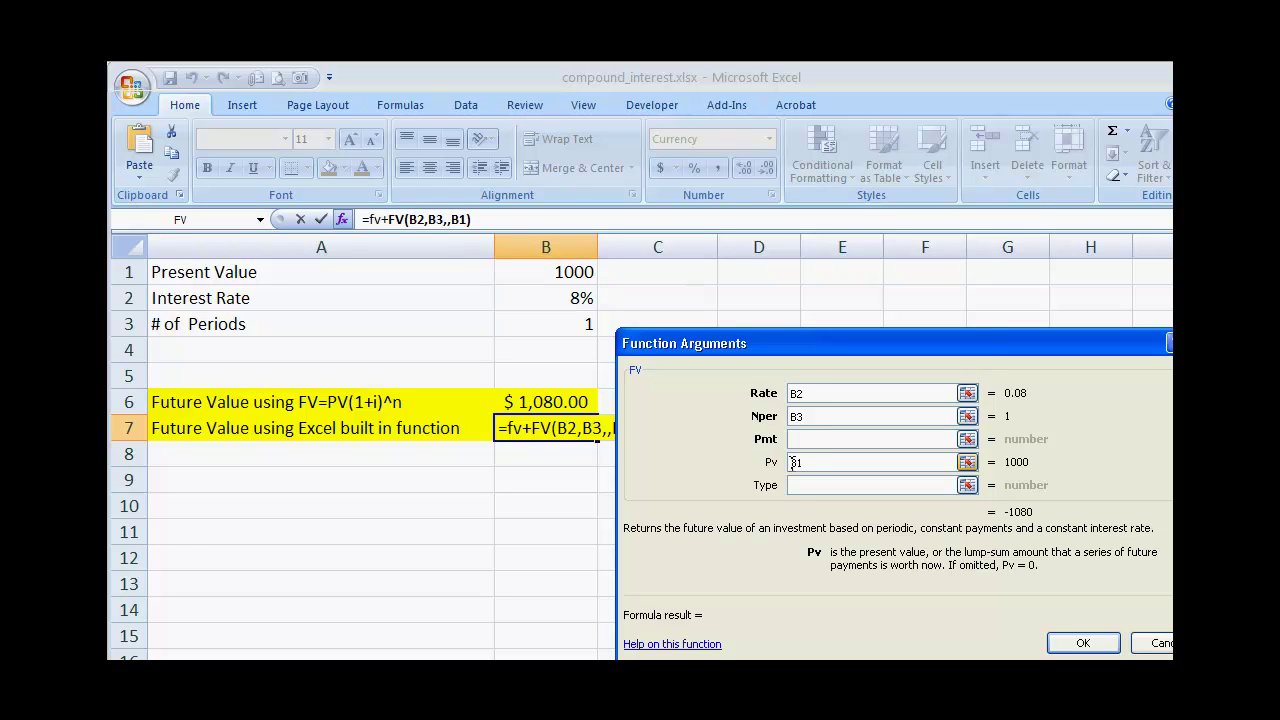
{"action": "type", "text": "-"}
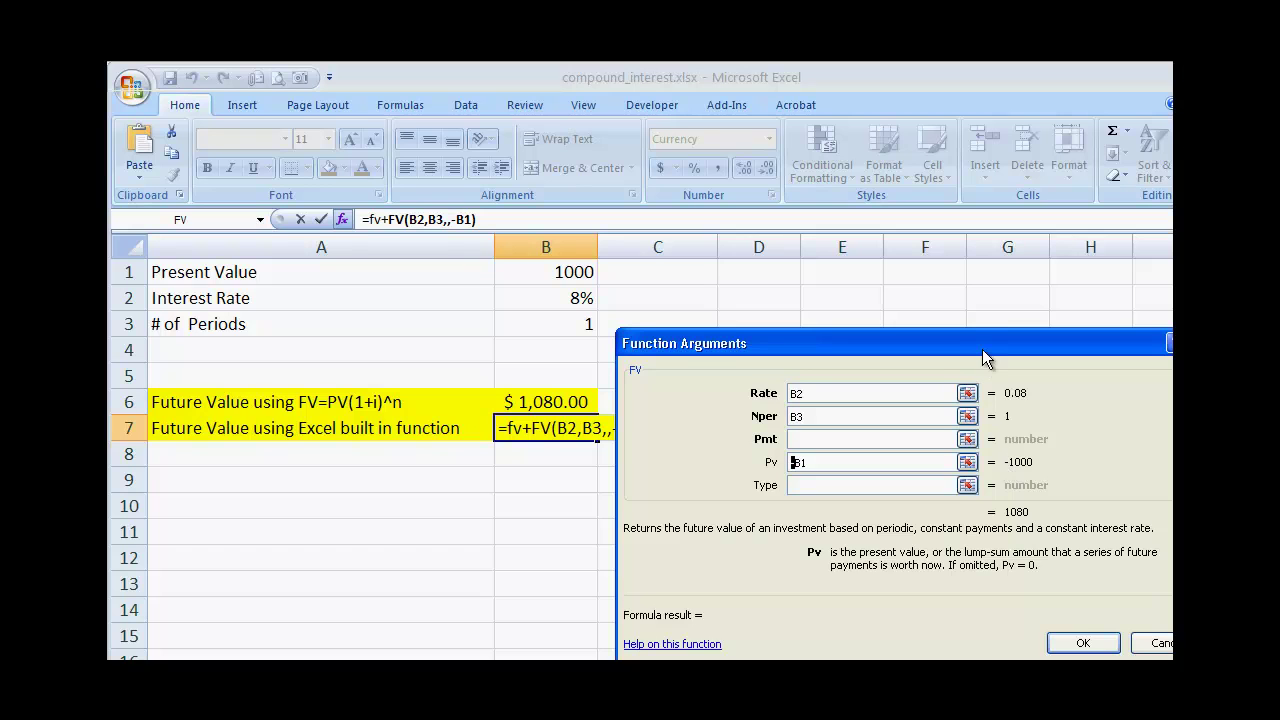
{"action": "left_click_drag", "start_coordinate": [982, 347], "coordinate": [982, 334]}
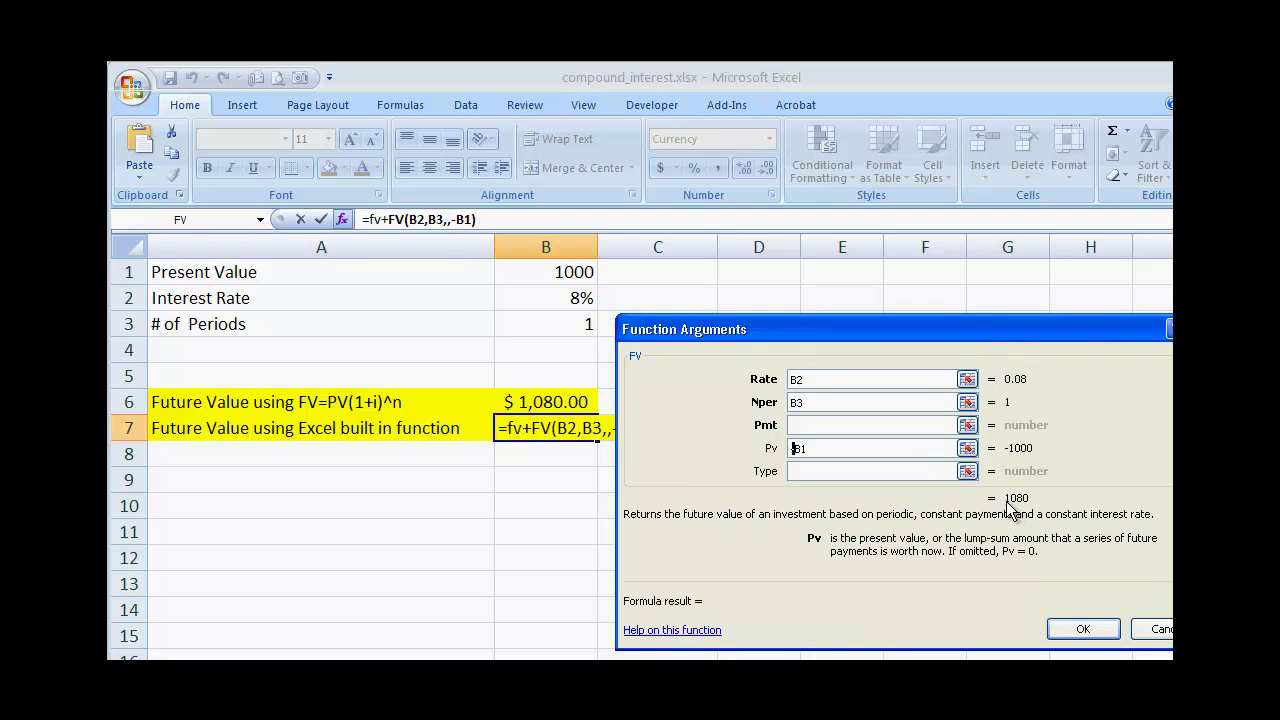
Step: Confirm FV and strip the stray fv+ so B7 reads =FV(B2,B3,,-B1)
{"action": "left_click", "coordinate": [1083, 630]}
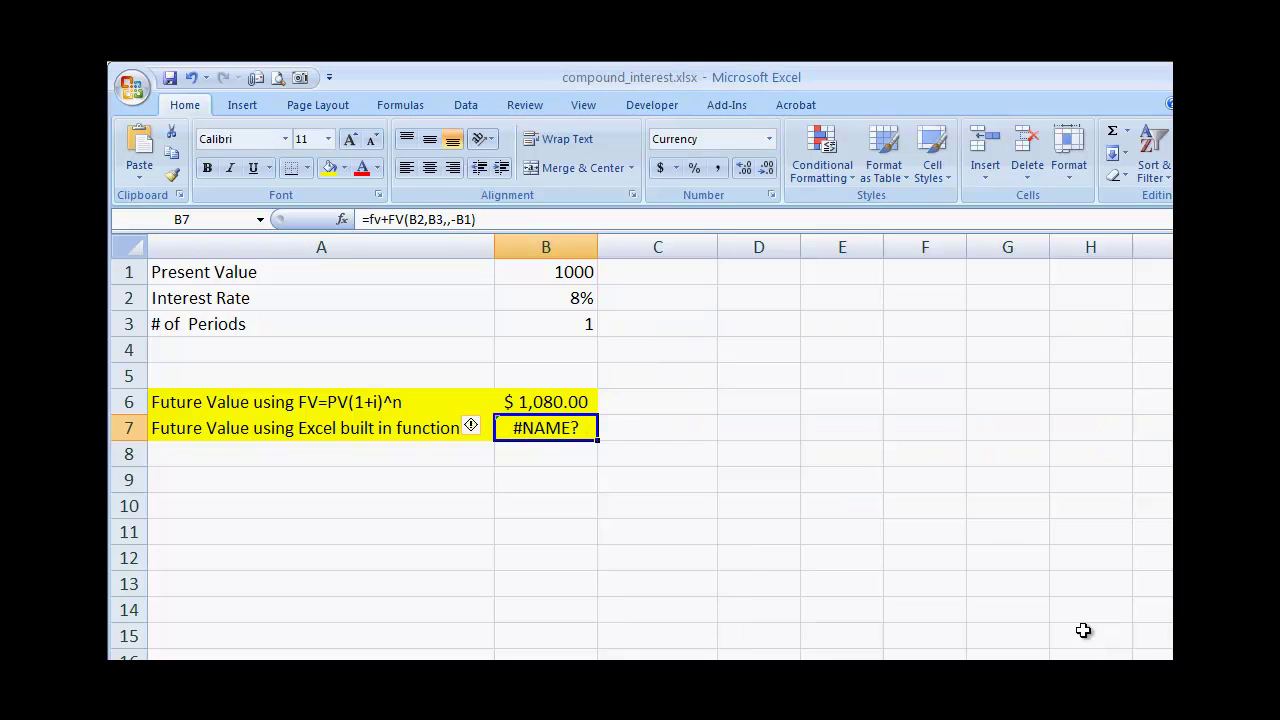
{"action": "left_click", "coordinate": [387, 220]}
{"action": "key", "text": "BackSpace"}
{"action": "key", "text": "BackSpace"}
{"action": "key", "text": "BackSpace"}
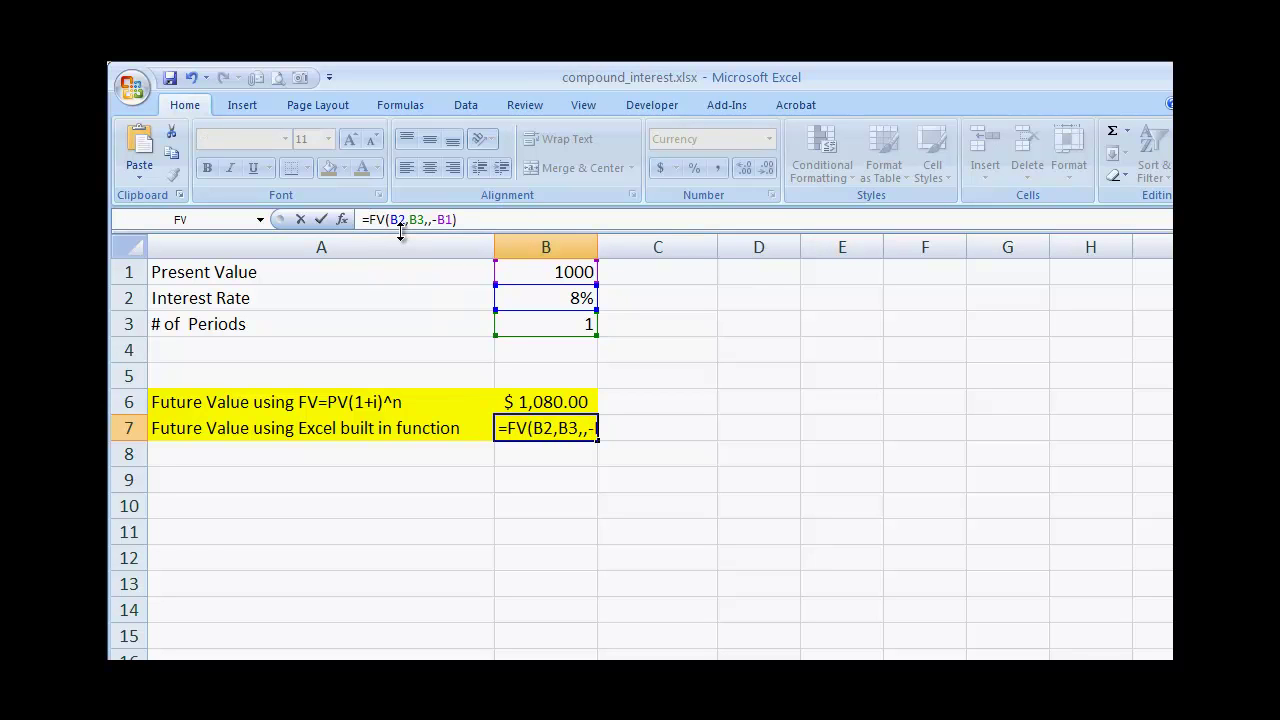
{"action": "key", "text": "Return"}
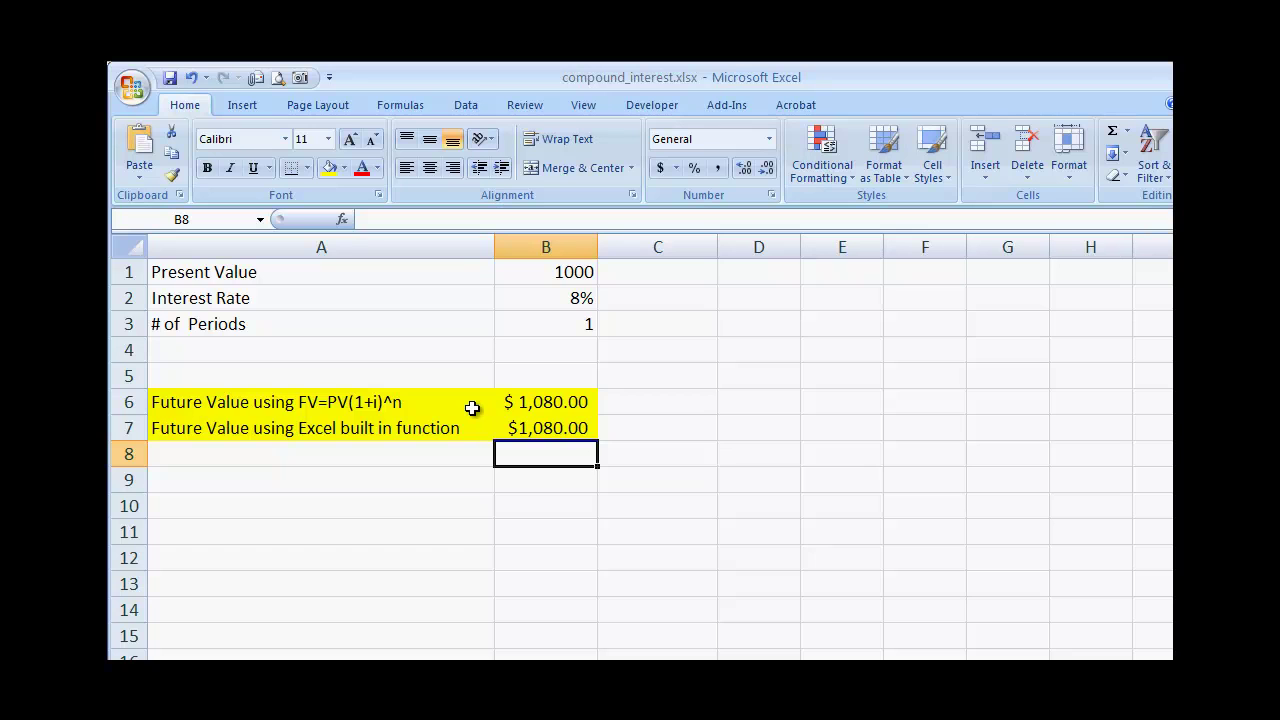
Step: Change B3 to 5 then 20 periods, making both future values $4,660.96
{"action": "left_click", "coordinate": [539, 323]}
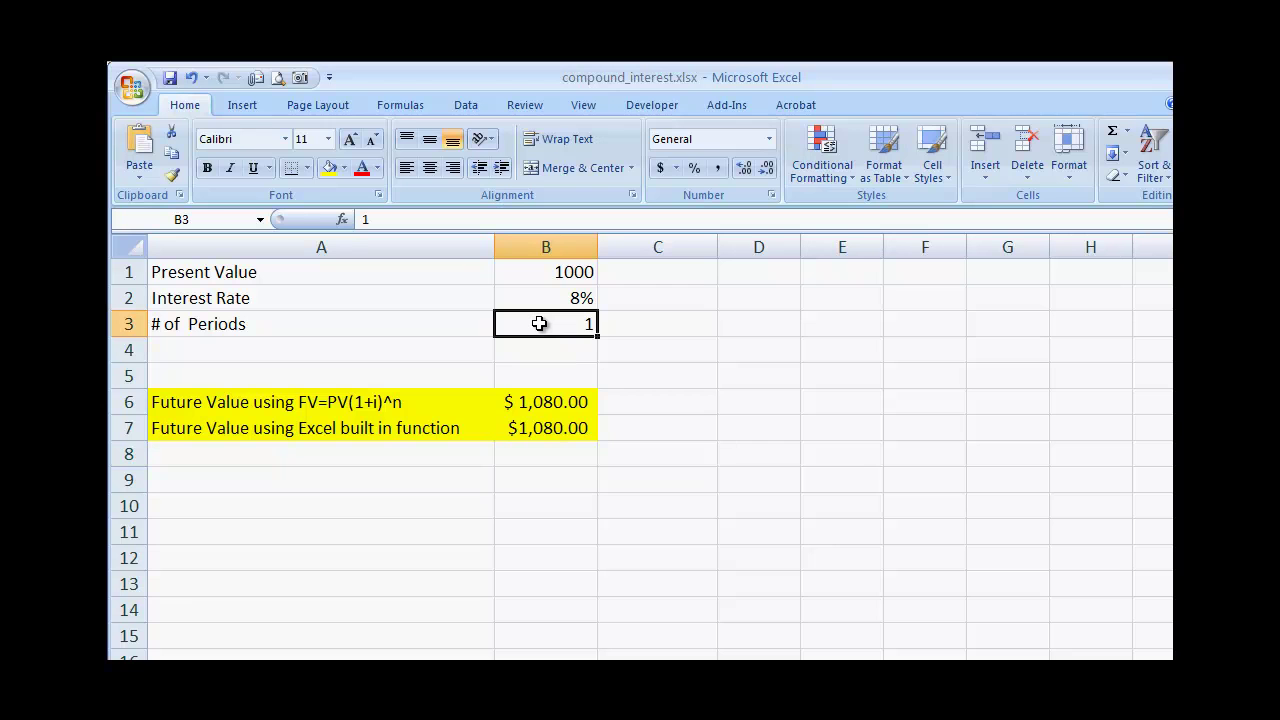
{"action": "type", "text": "5"}
{"action": "key", "text": "Return"}
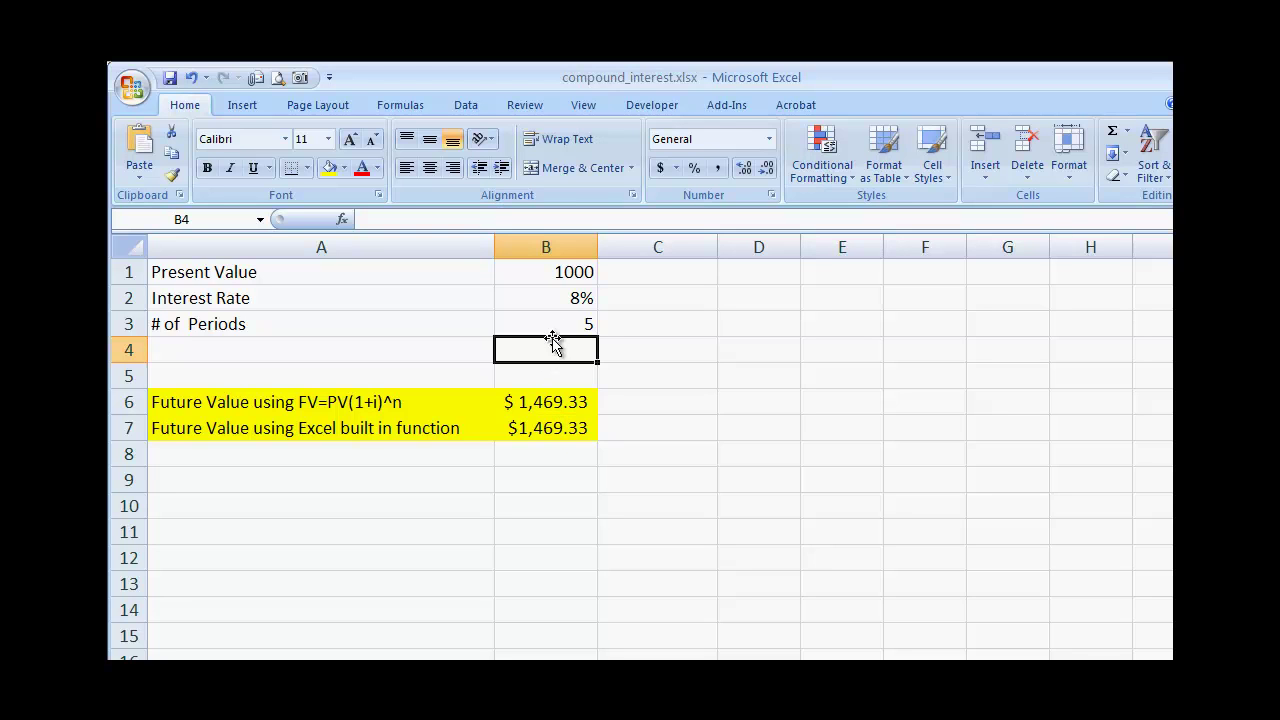
{"action": "left_click", "coordinate": [552, 323]}
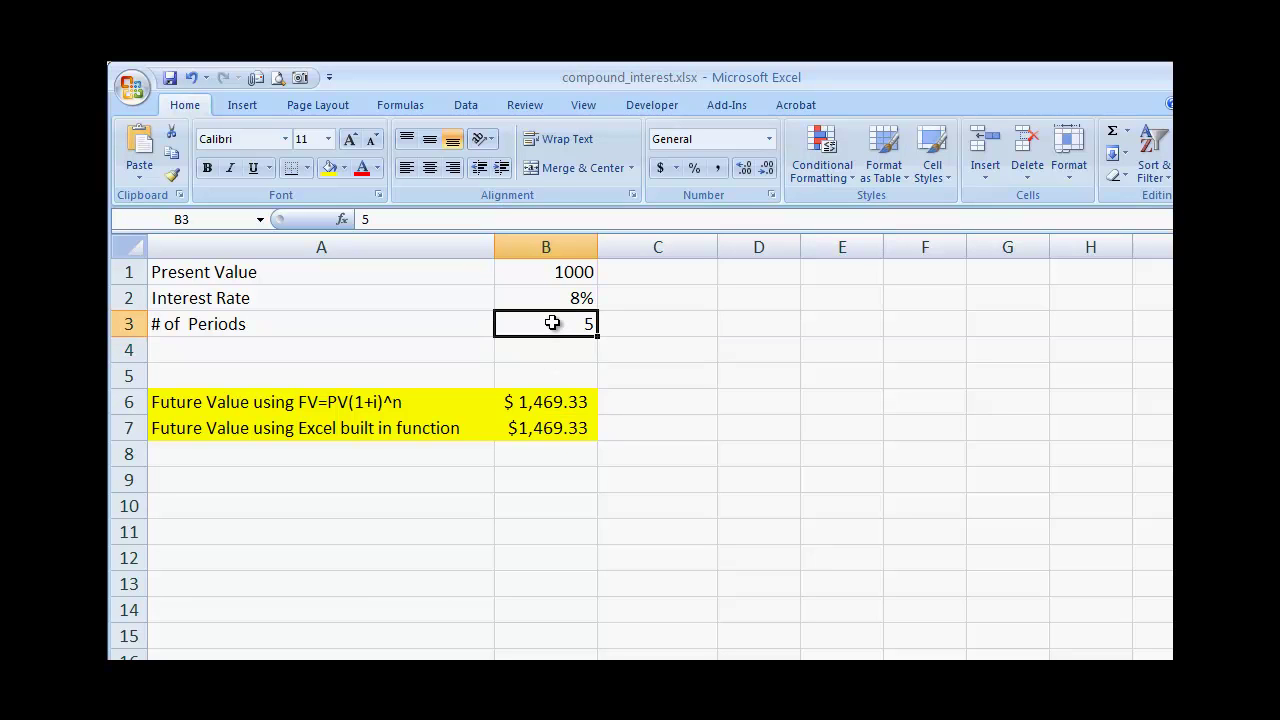
{"action": "type", "text": "20"}
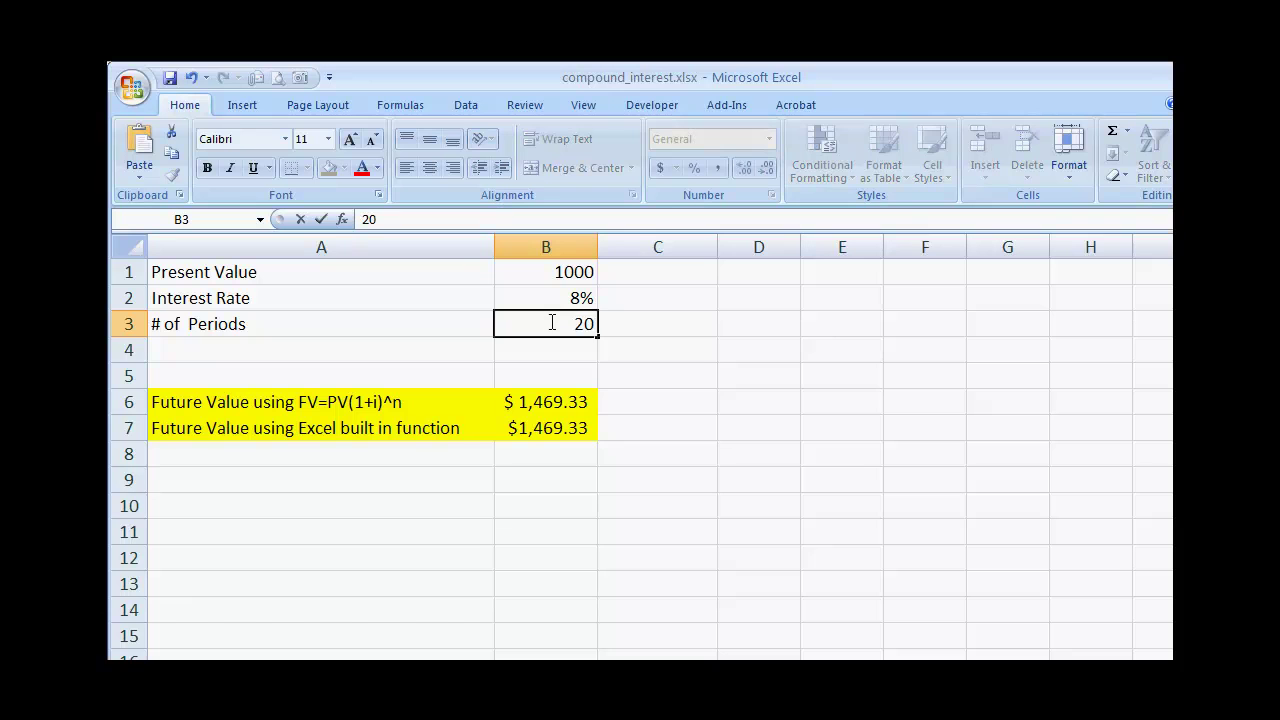
{"action": "key", "text": "Return"}
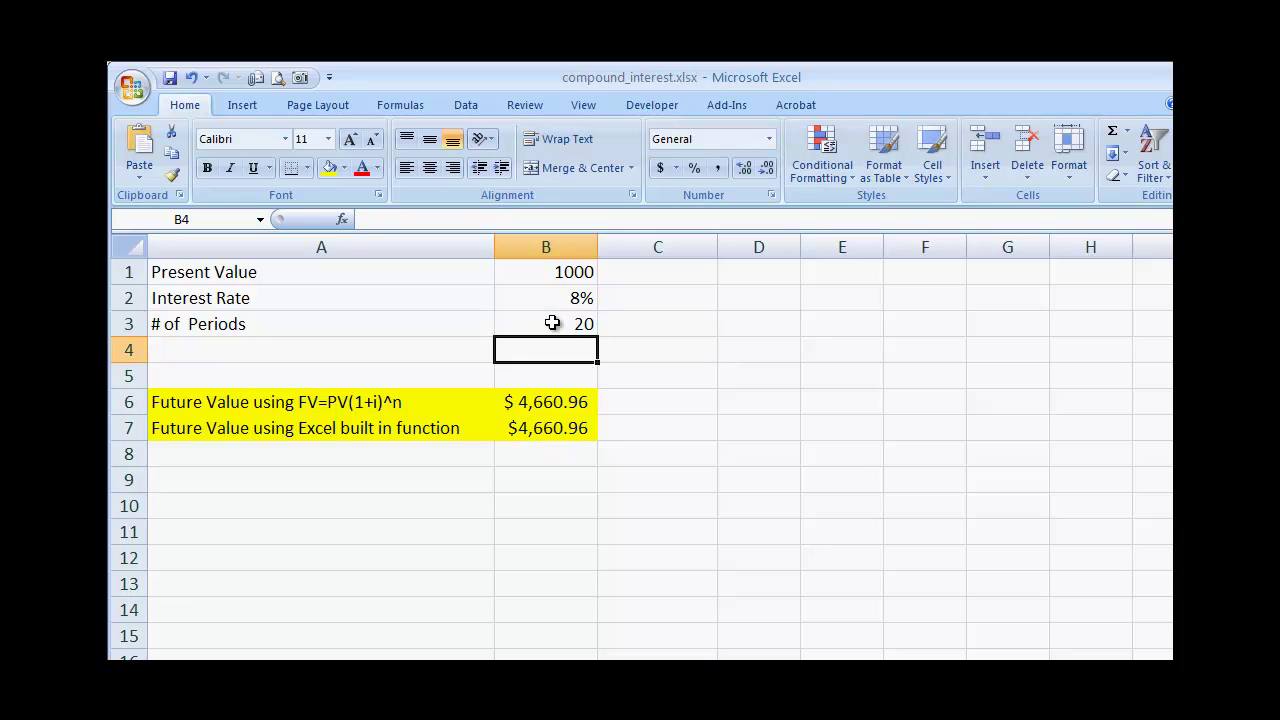